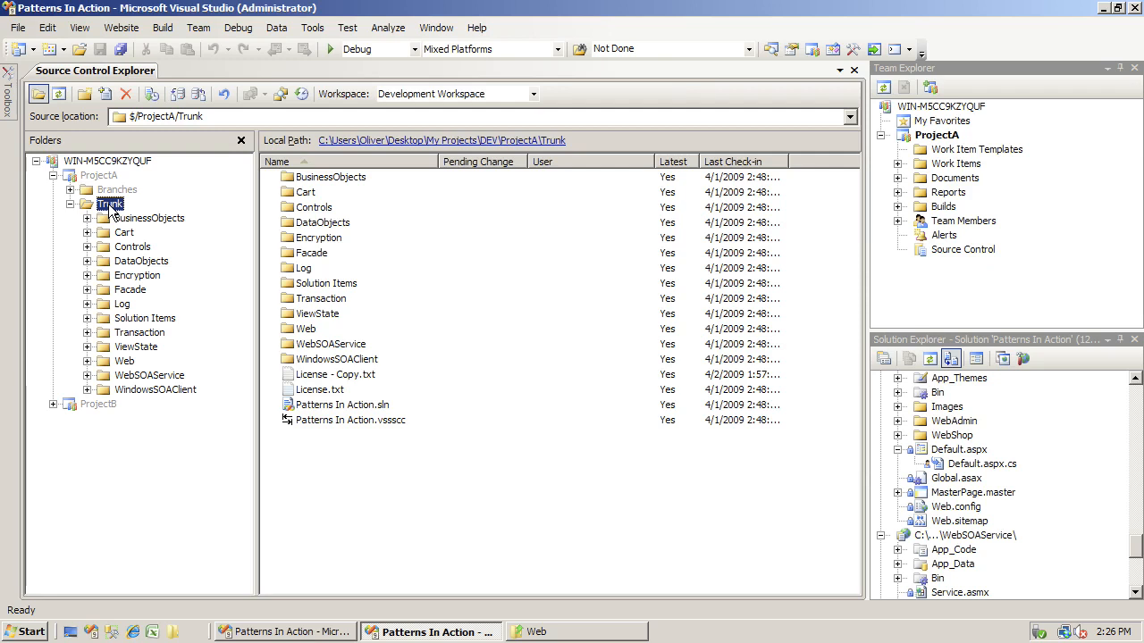
Apply a quick label named Release1 to ProjectA's Trunk folder.
right_click(112, 210)
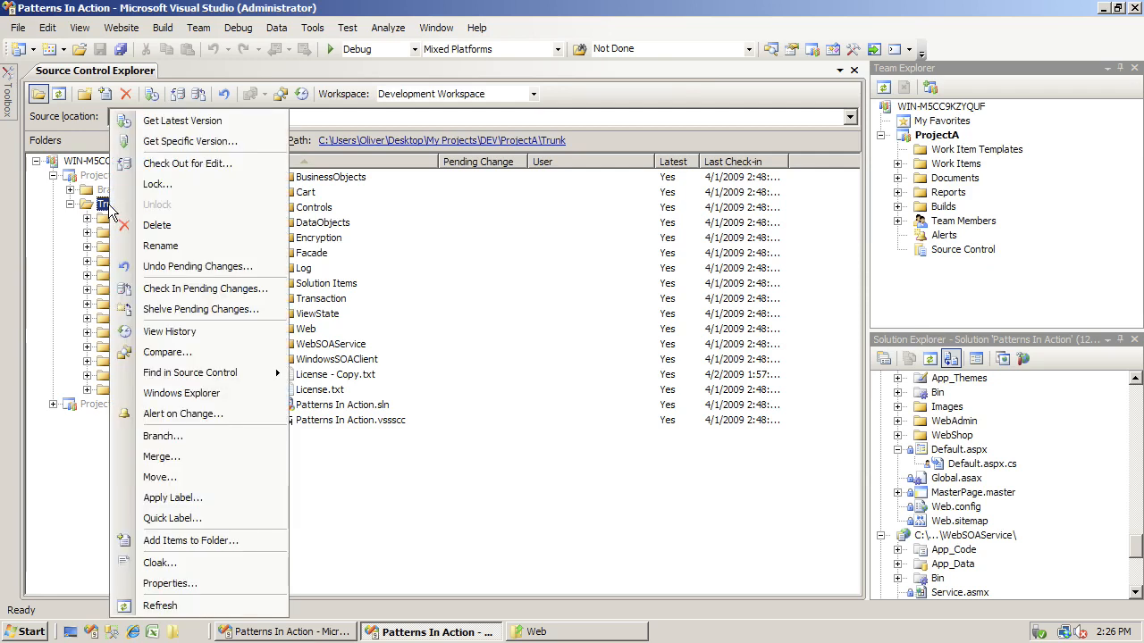
click(189, 519)
text(Release)
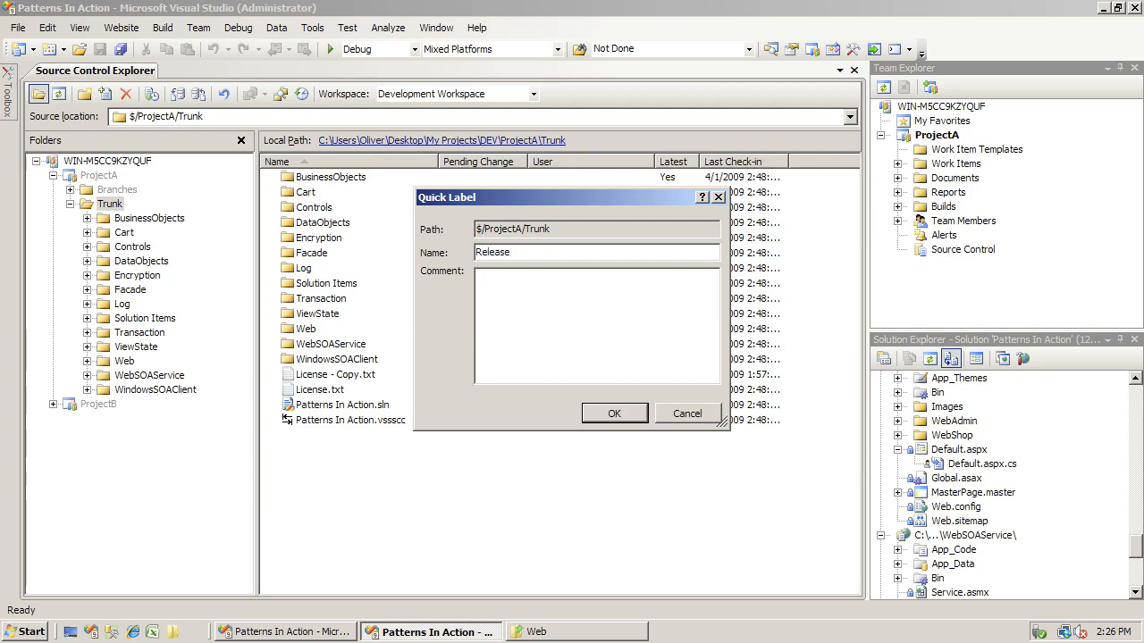
text(1)
click(615, 416)
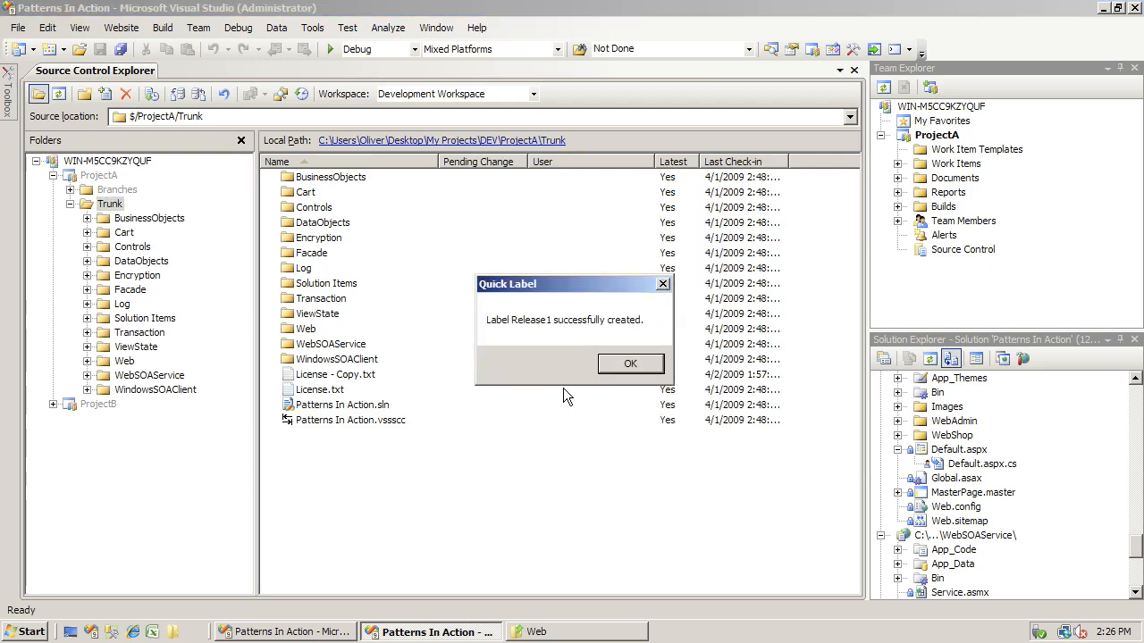
click(623, 366)
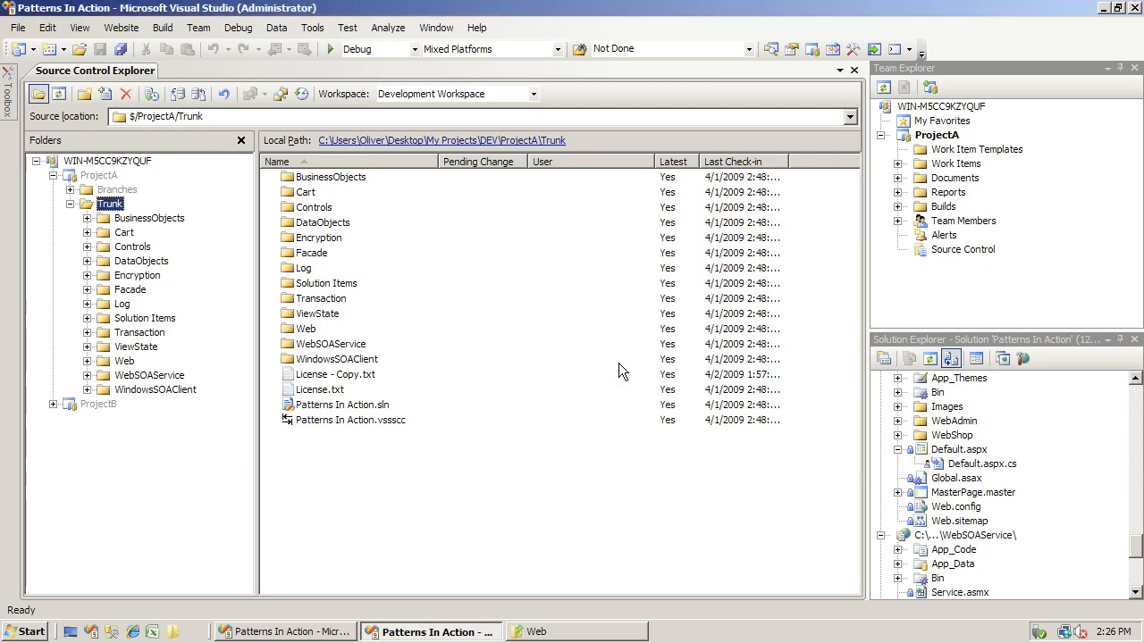
right_click(109, 206)
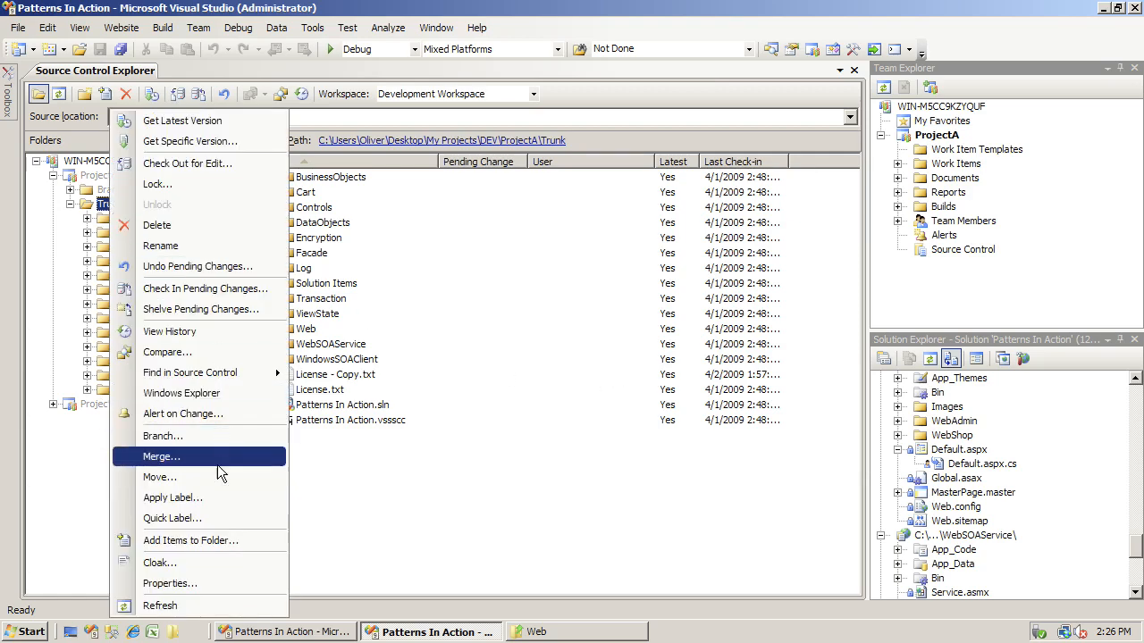
click(196, 498)
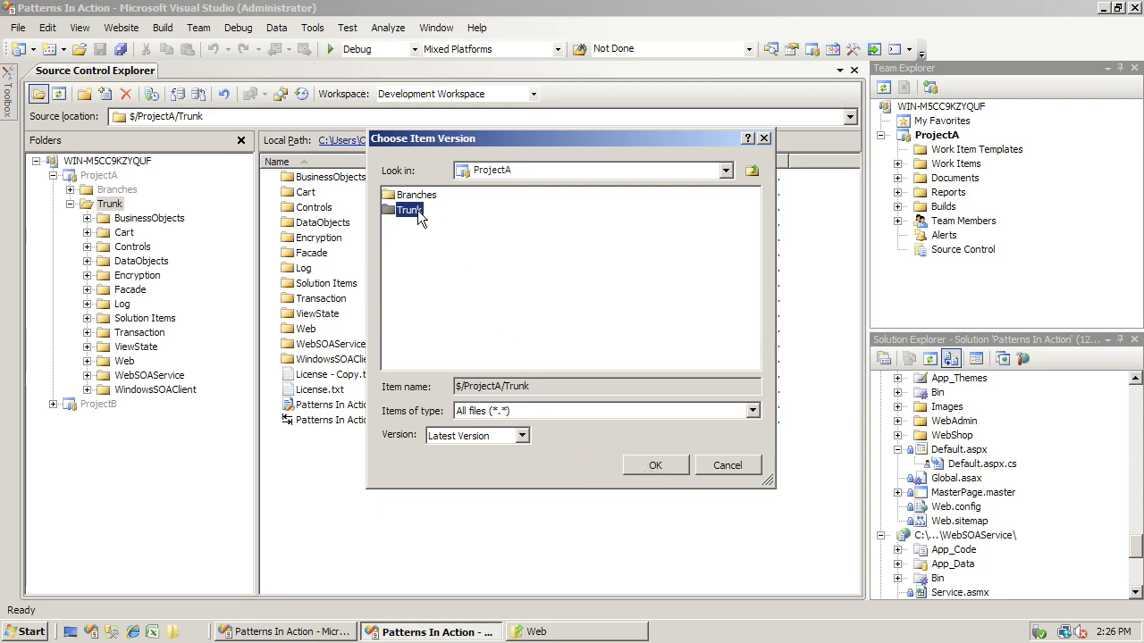
click(521, 437)
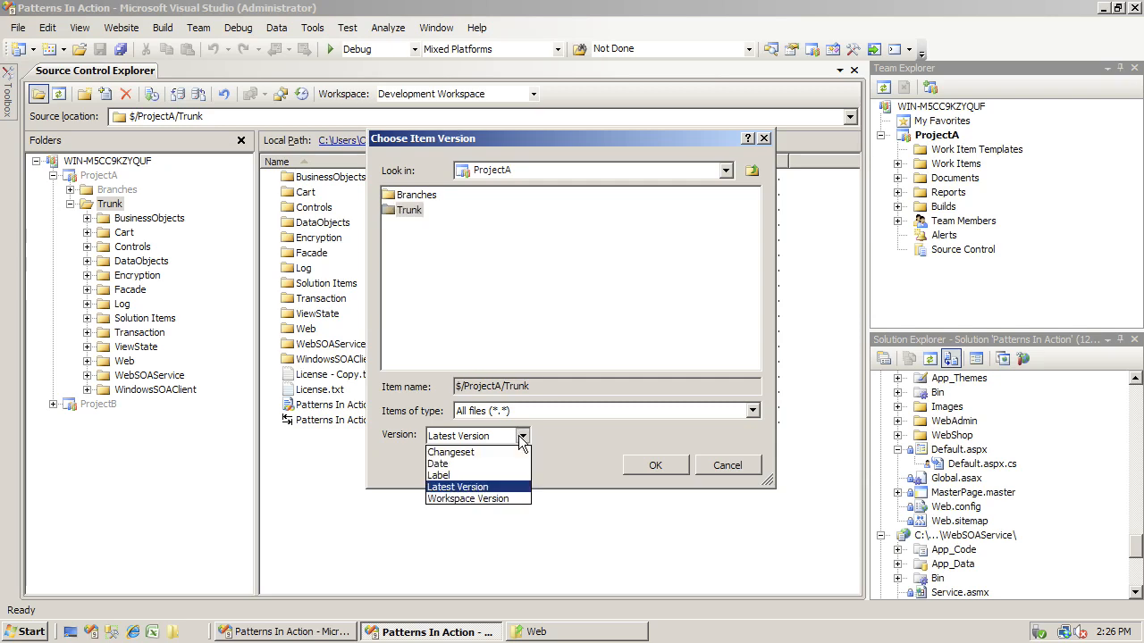
click(533, 434)
click(655, 463)
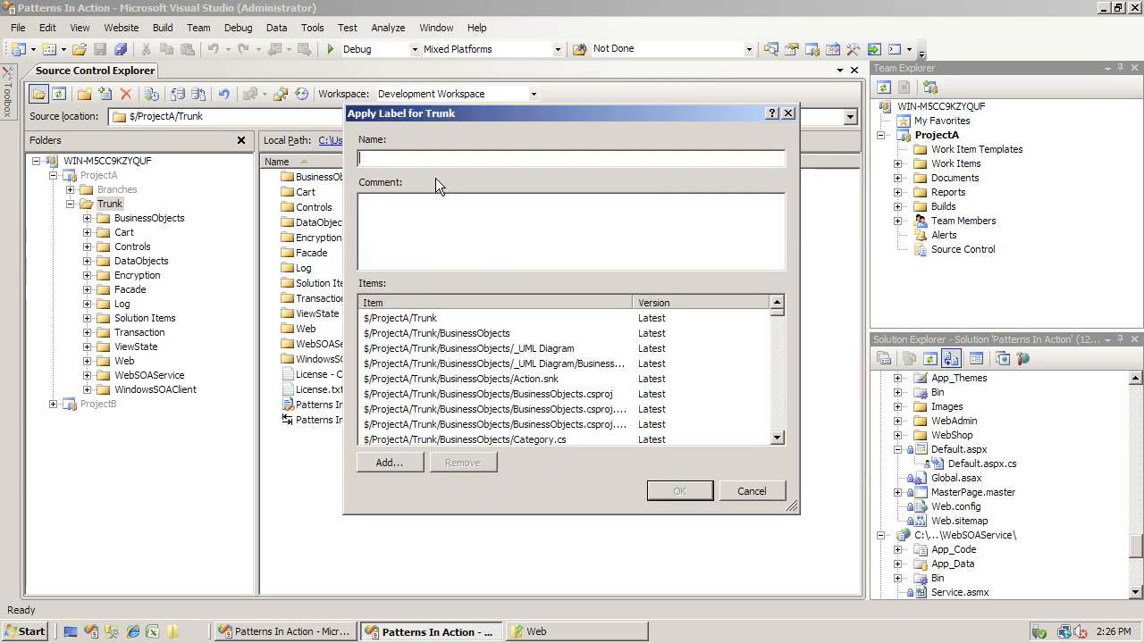
text(Release1)
click(468, 348)
scroll(474, 385, down, 15)
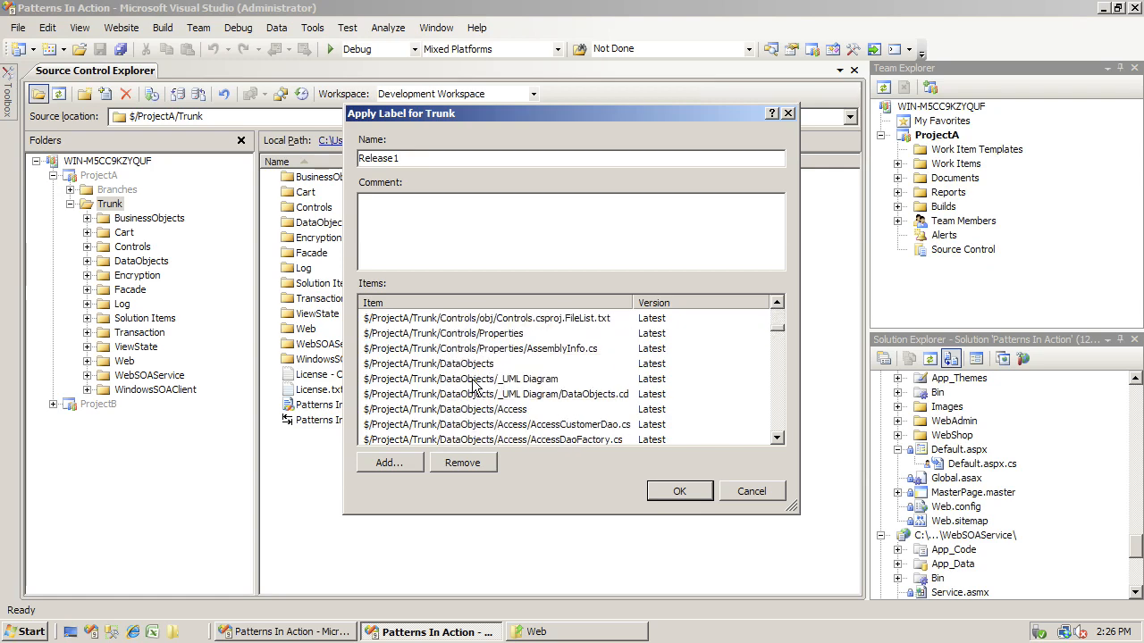
click(756, 492)
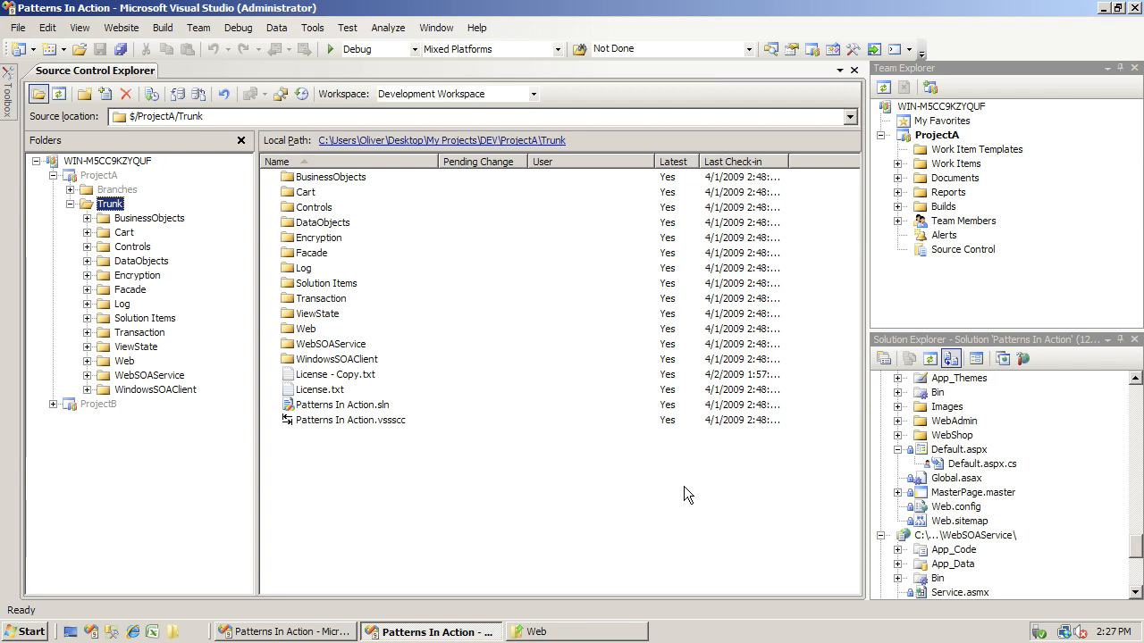
Set up a branch of ProjectA's Trunk folder with the target path $/ProjectA/Branches/Trunk-Release1.
right_click(104, 209)
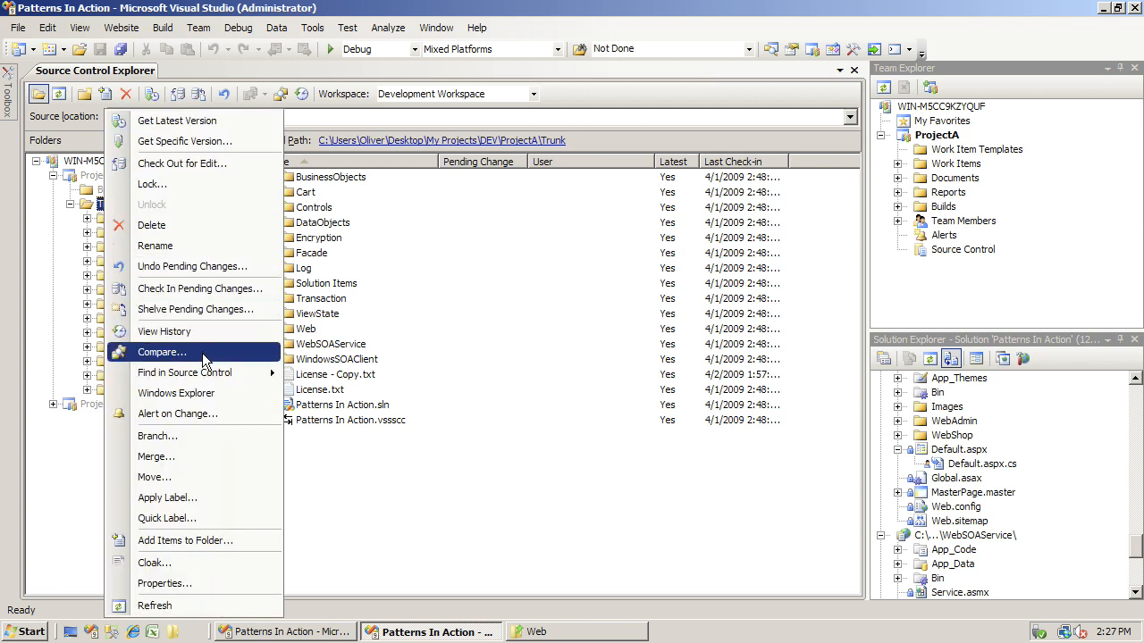
click(156, 436)
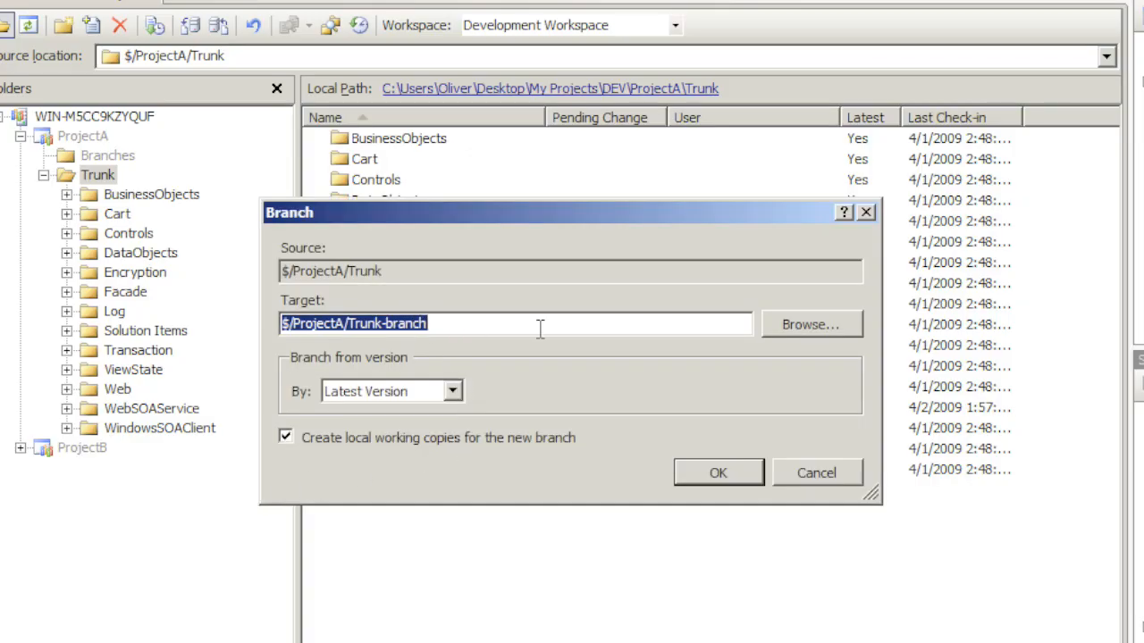
click(812, 326)
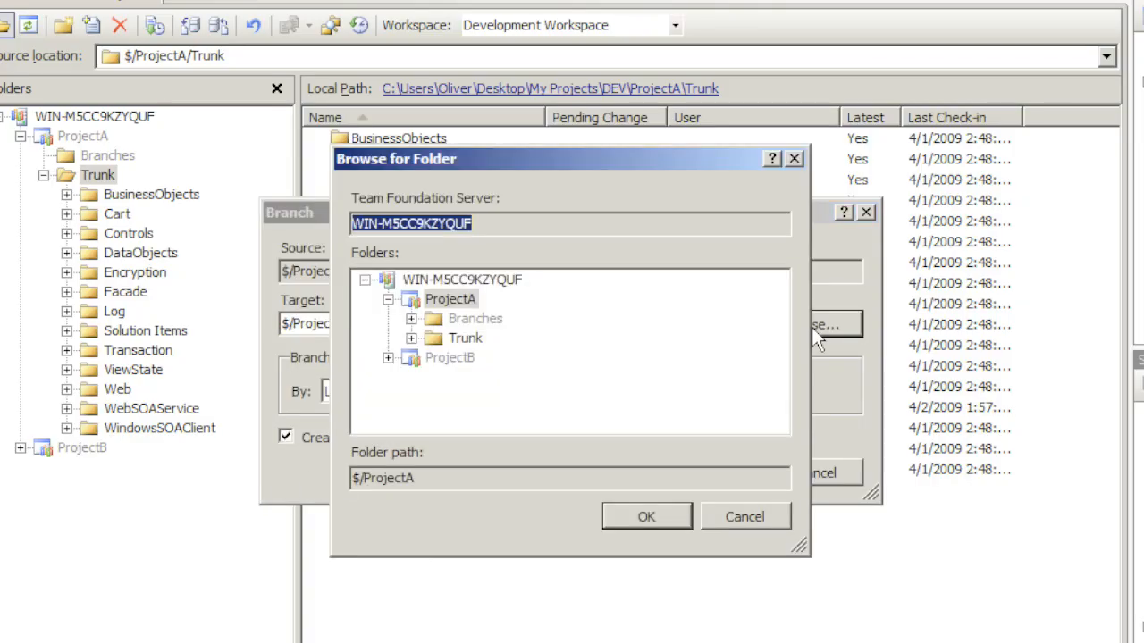
click(471, 323)
click(645, 518)
click(434, 325)
text(/Branches/)
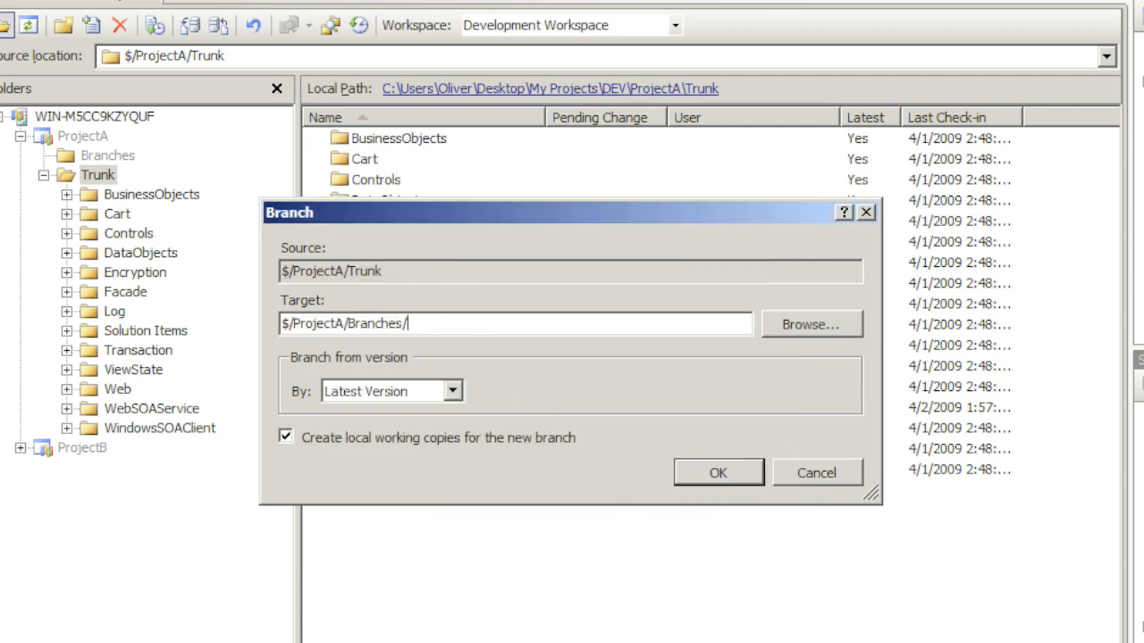
text(Trunk-Release)
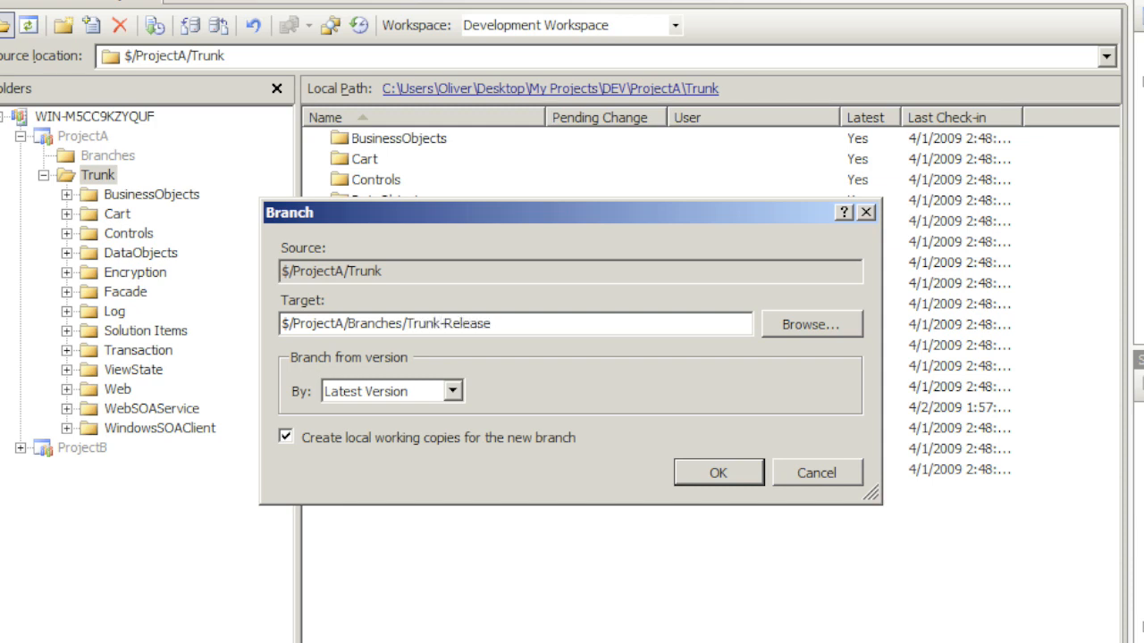
text(1)
Base the branch on the Release1 label and create it without local working copies.
click(453, 394)
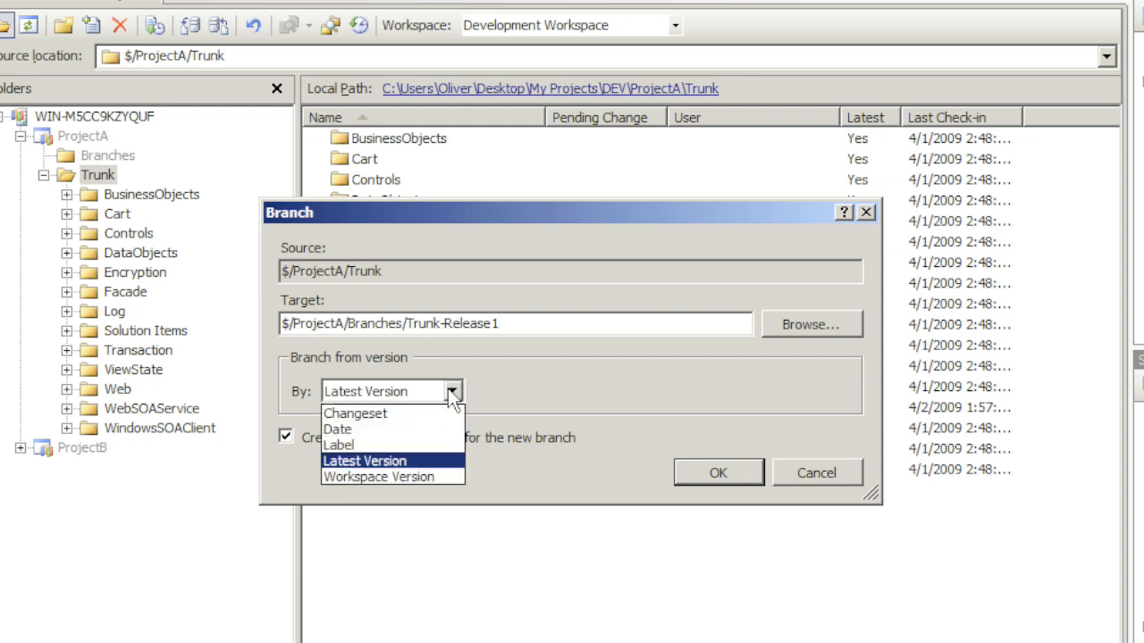
click(382, 446)
click(830, 390)
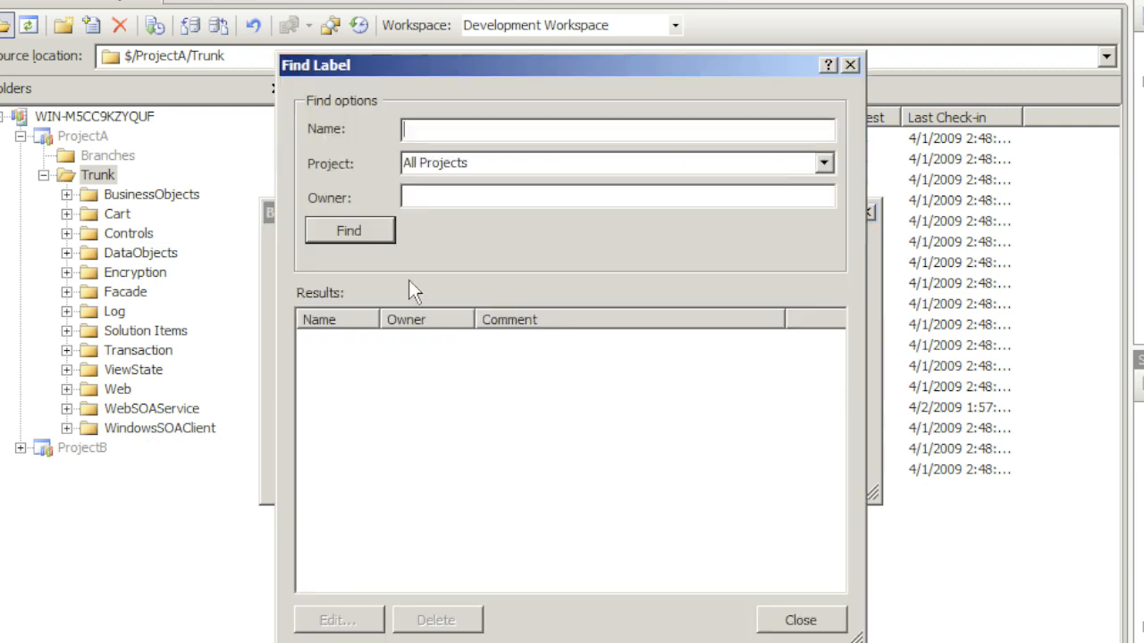
click(350, 232)
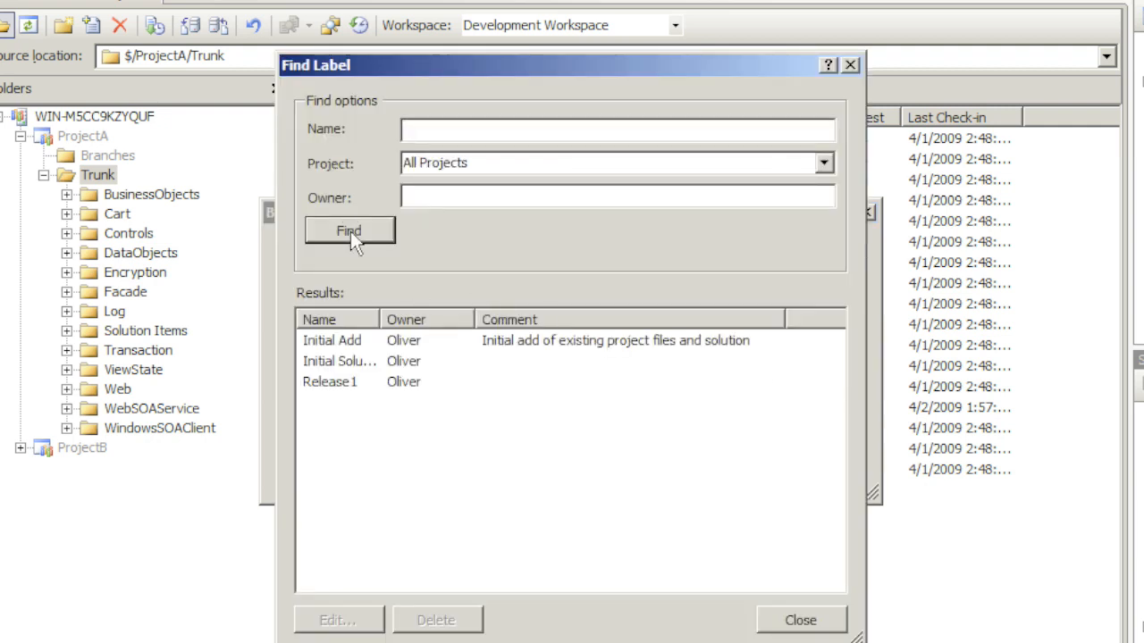
click(345, 386)
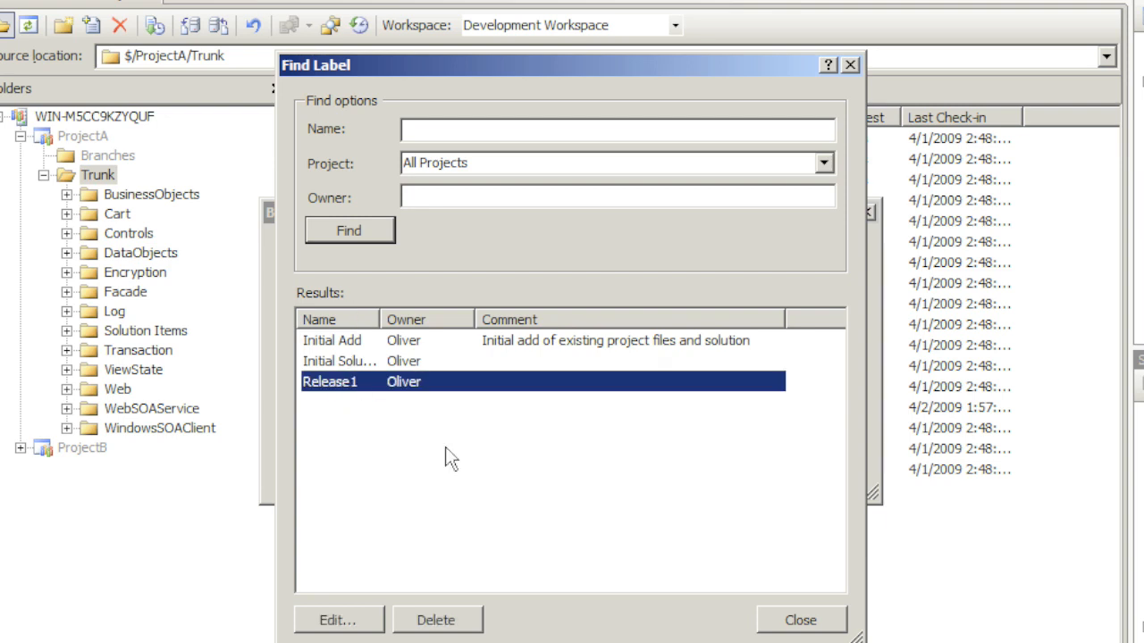
click(779, 623)
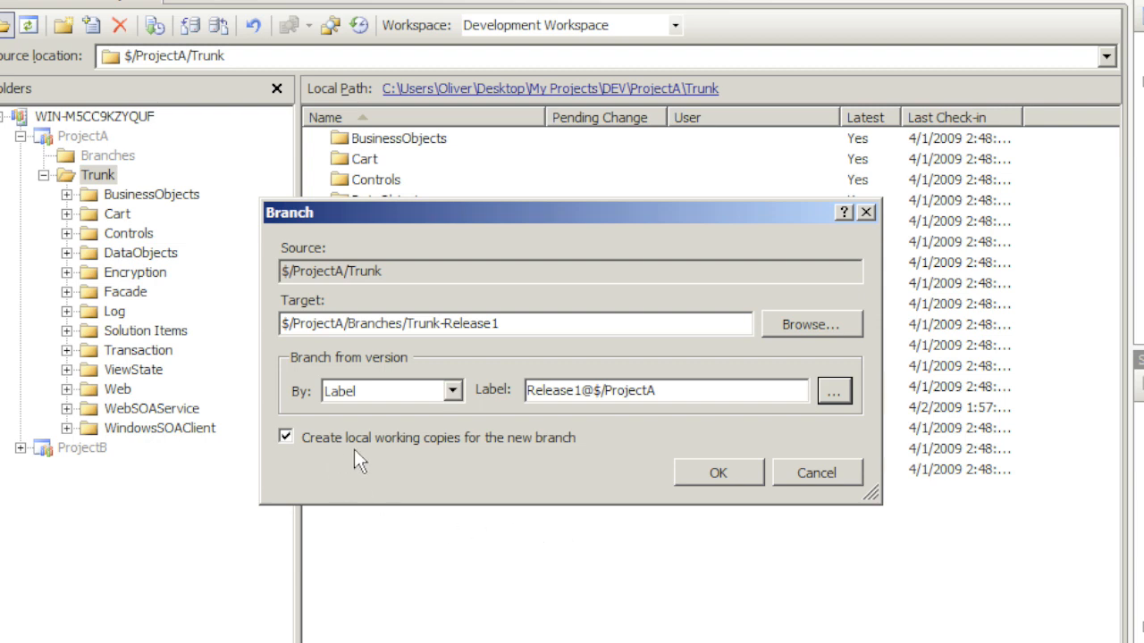
click(542, 437)
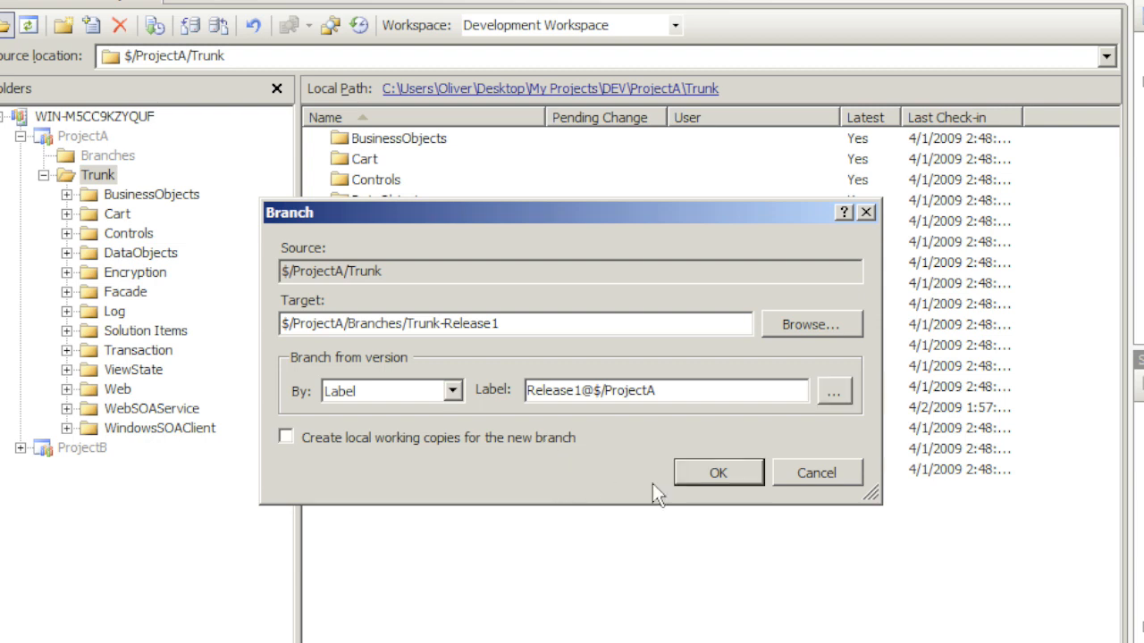
click(718, 474)
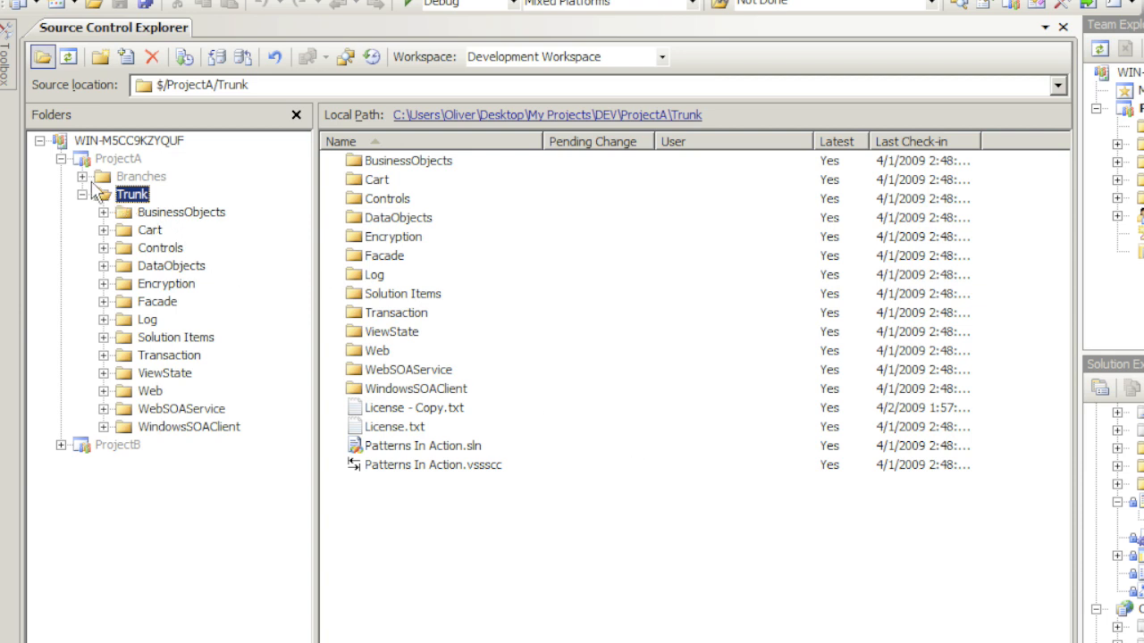
Check in the pending Trunk-Release1 branch under Branches with the comment "Created Release1 branch".
click(82, 176)
click(171, 194)
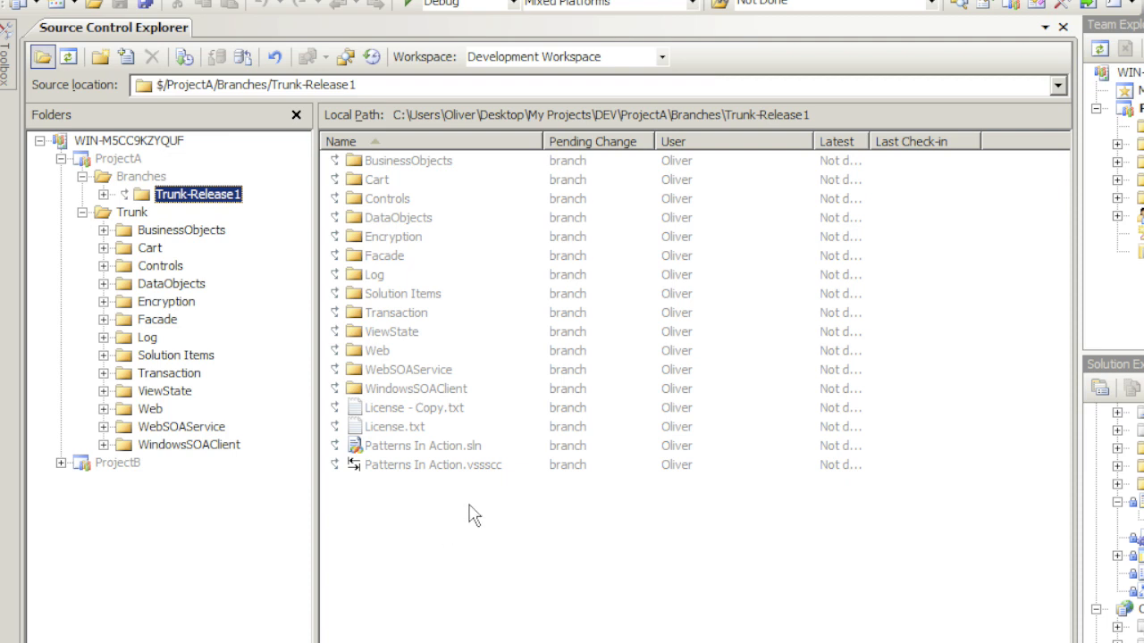
click(559, 277)
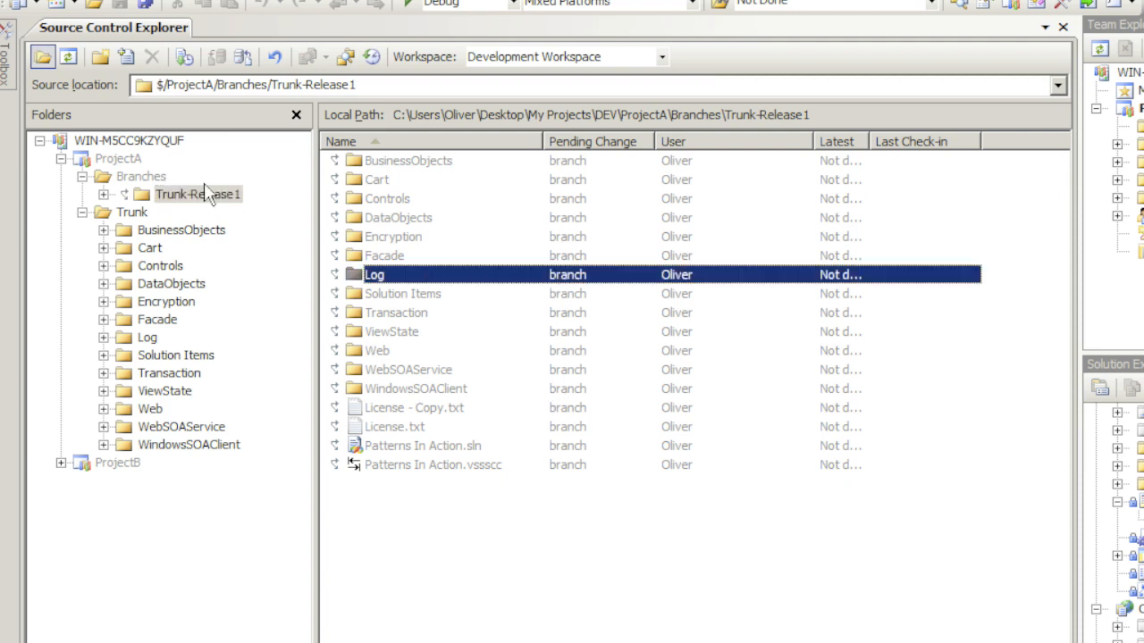
click(148, 199)
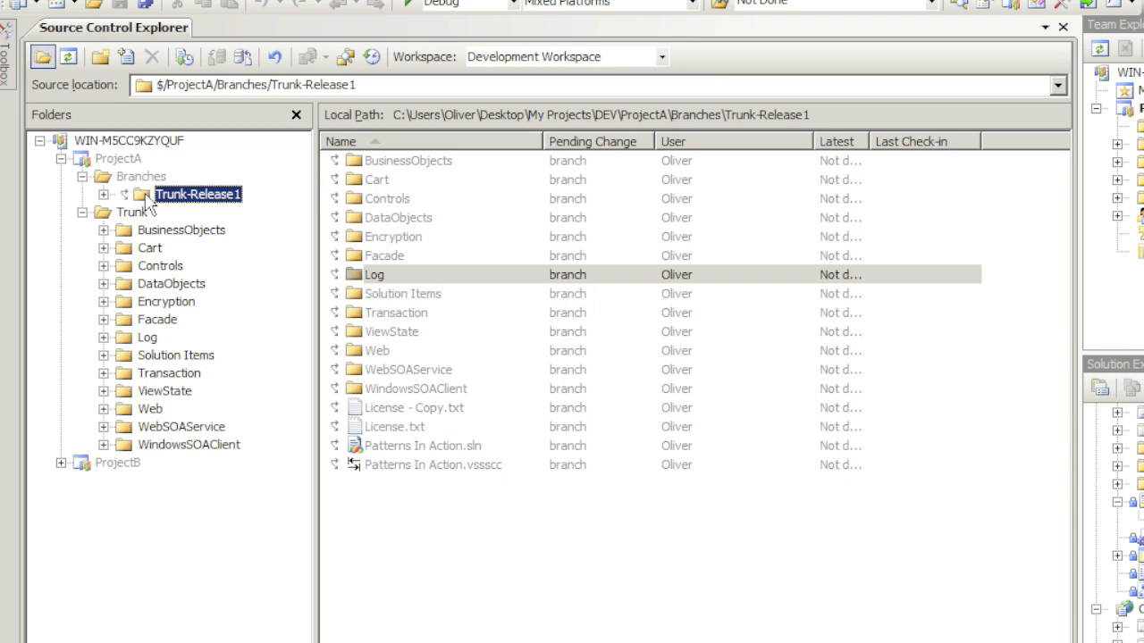
click(244, 58)
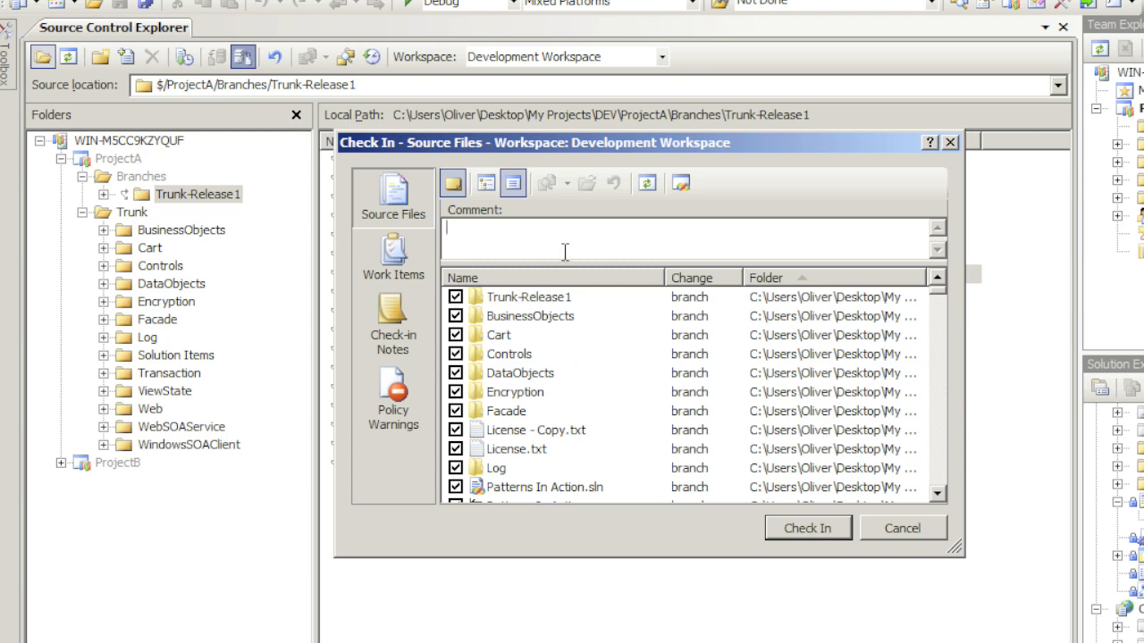
text(Created Re)
text(lease)
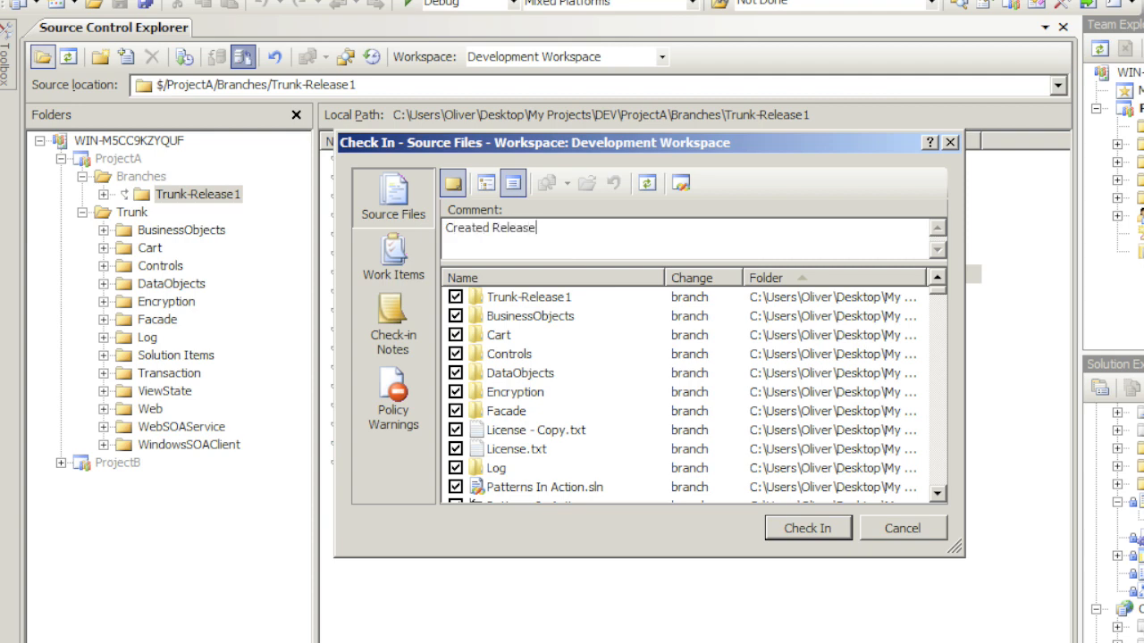
text(1 branch)
click(802, 532)
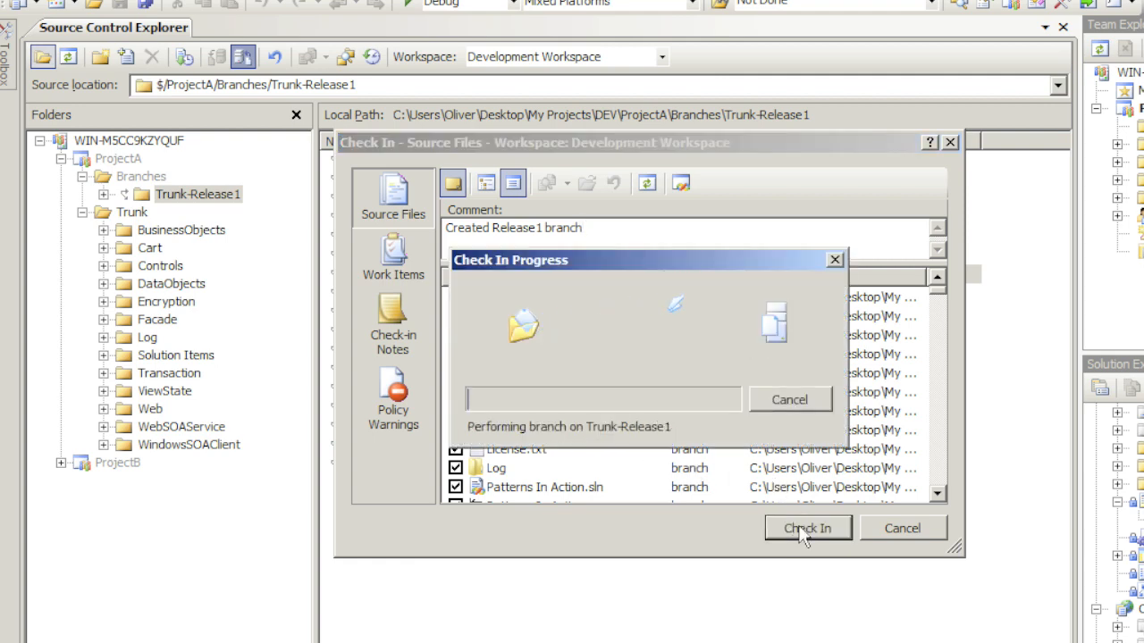